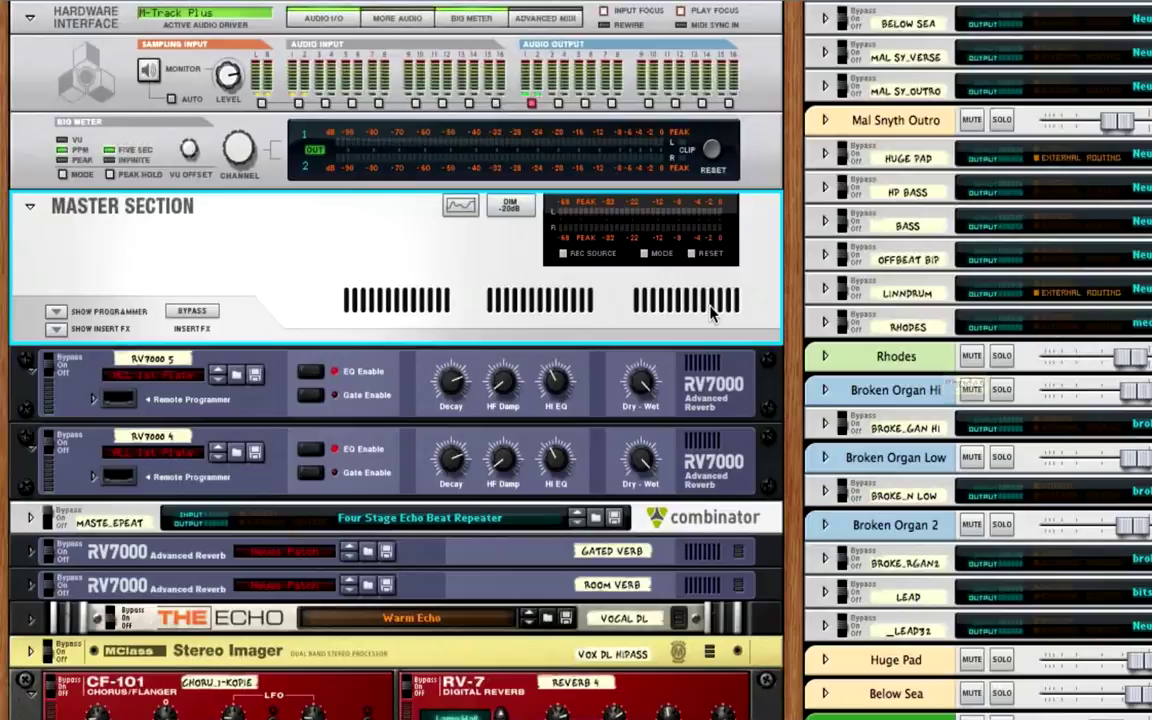
# From the rear rack view, add a Mix Channel from the Tool Window's Utilities beneath the Master Section.
pyautogui.press('Tab')
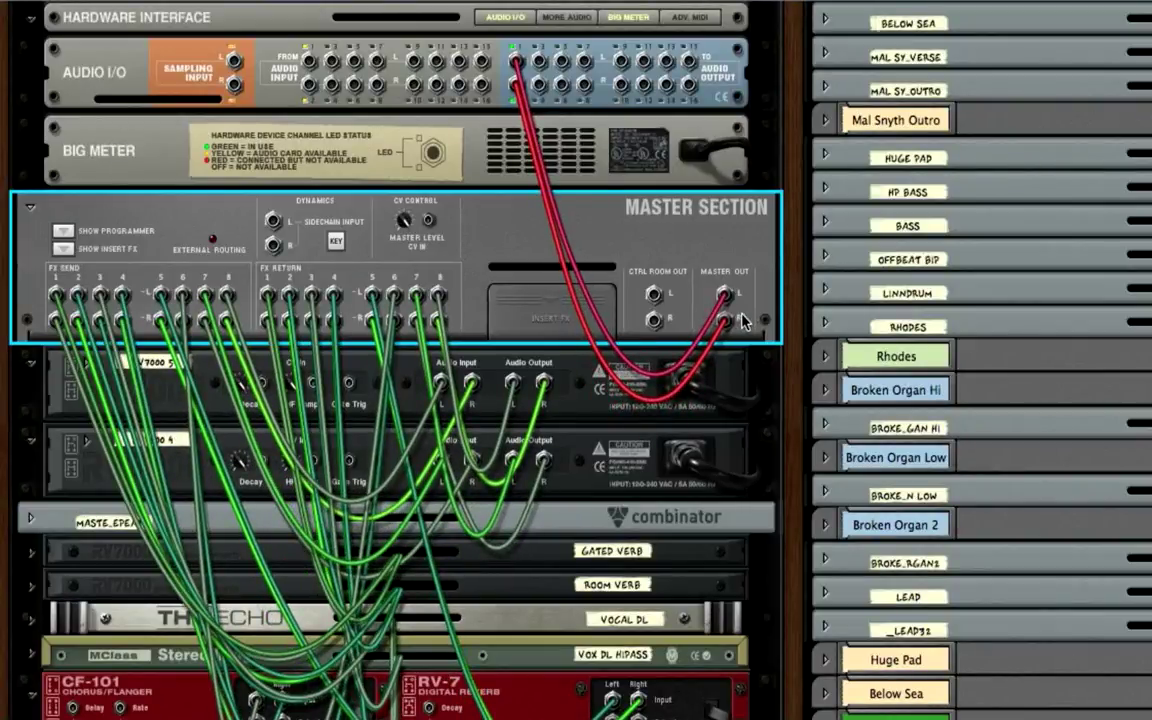
pyautogui.press('F8')
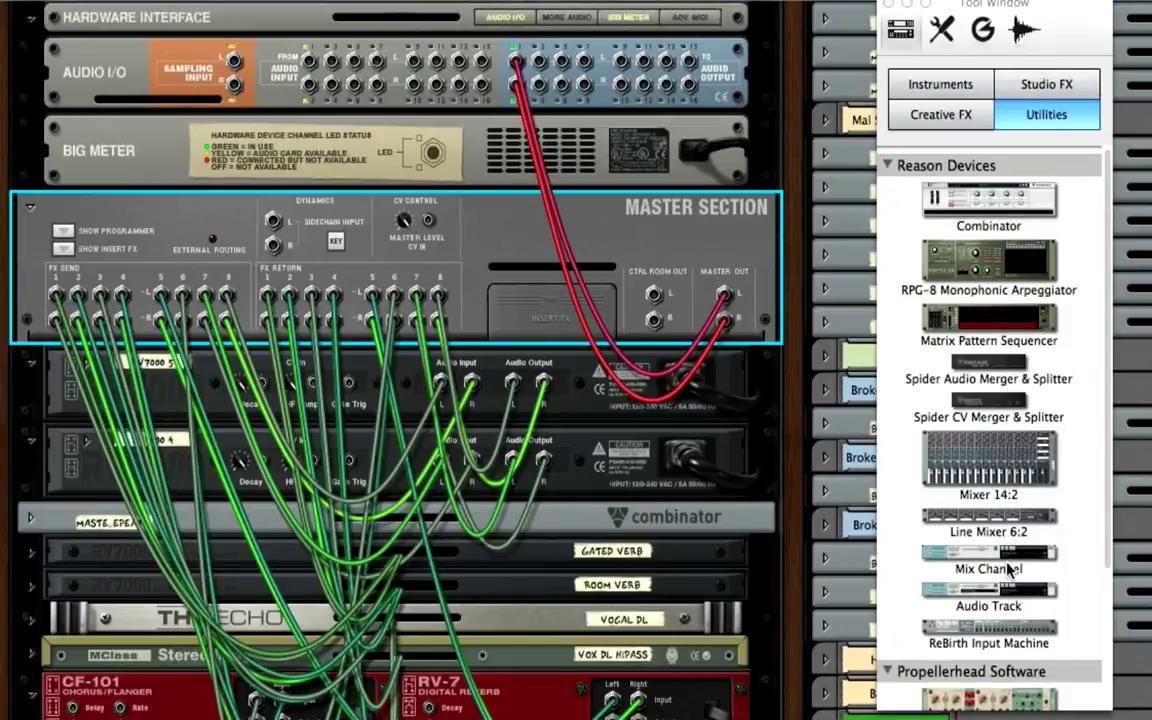
pyautogui.moveTo(1007, 560); pyautogui.dragTo(631, 343)
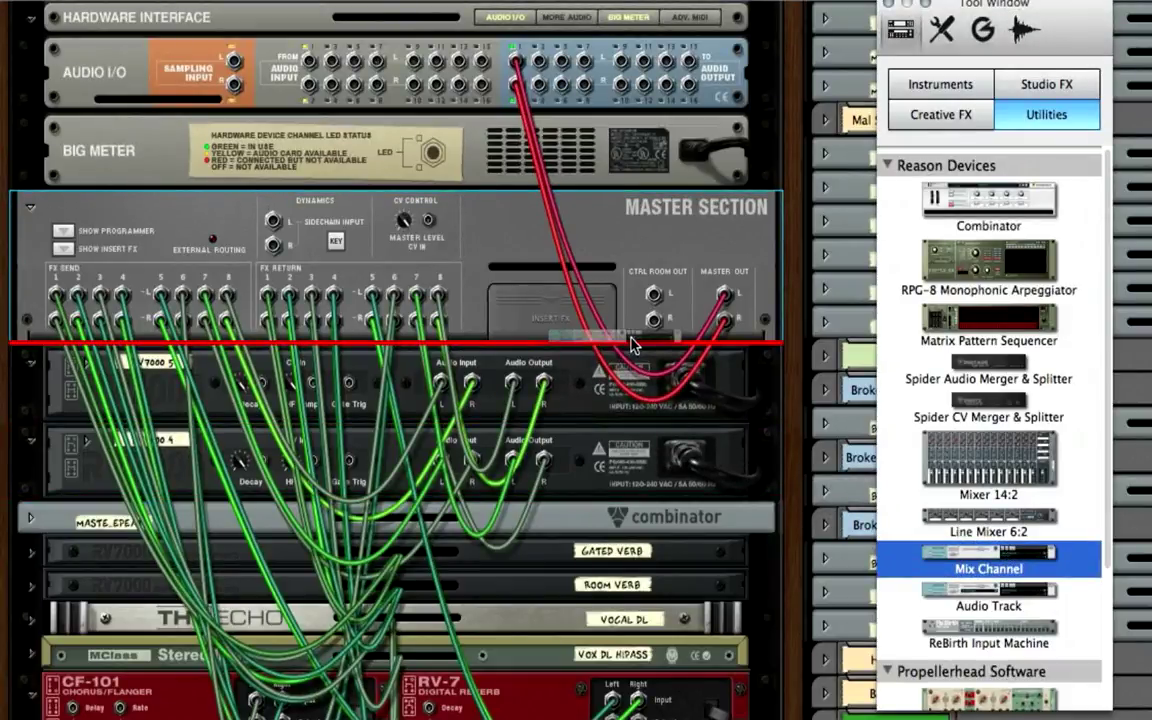
pyautogui.moveTo(631, 343); pyautogui.dragTo(631, 343)
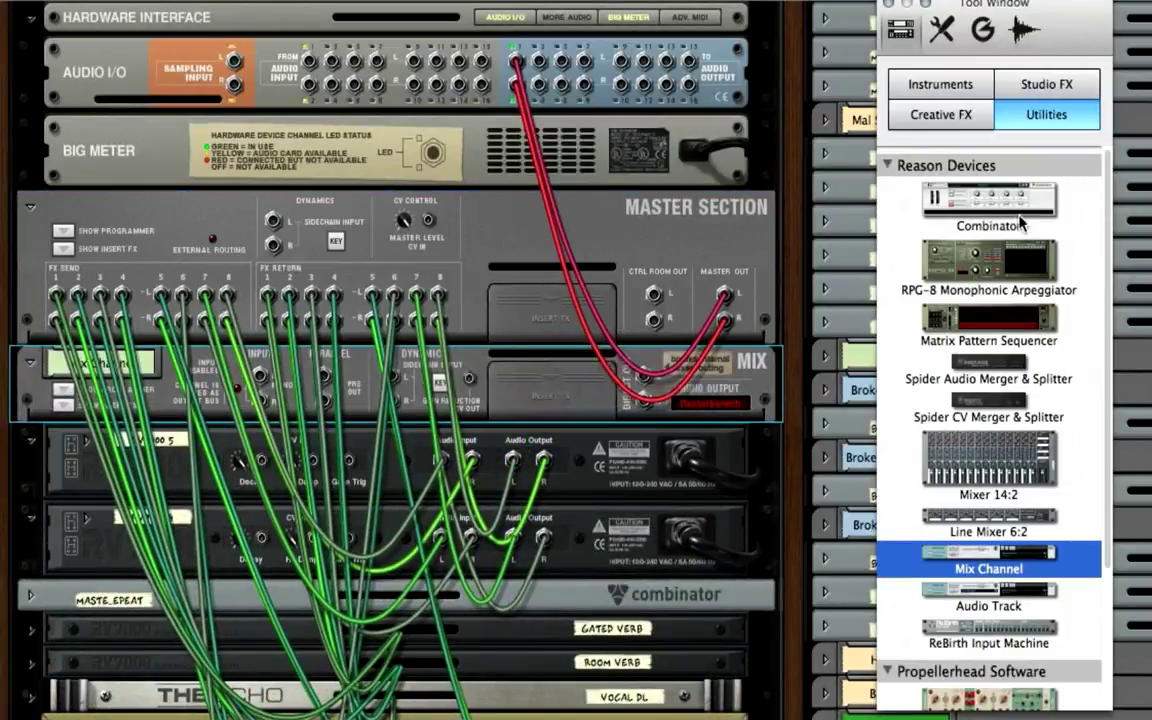
pyautogui.press('F8')
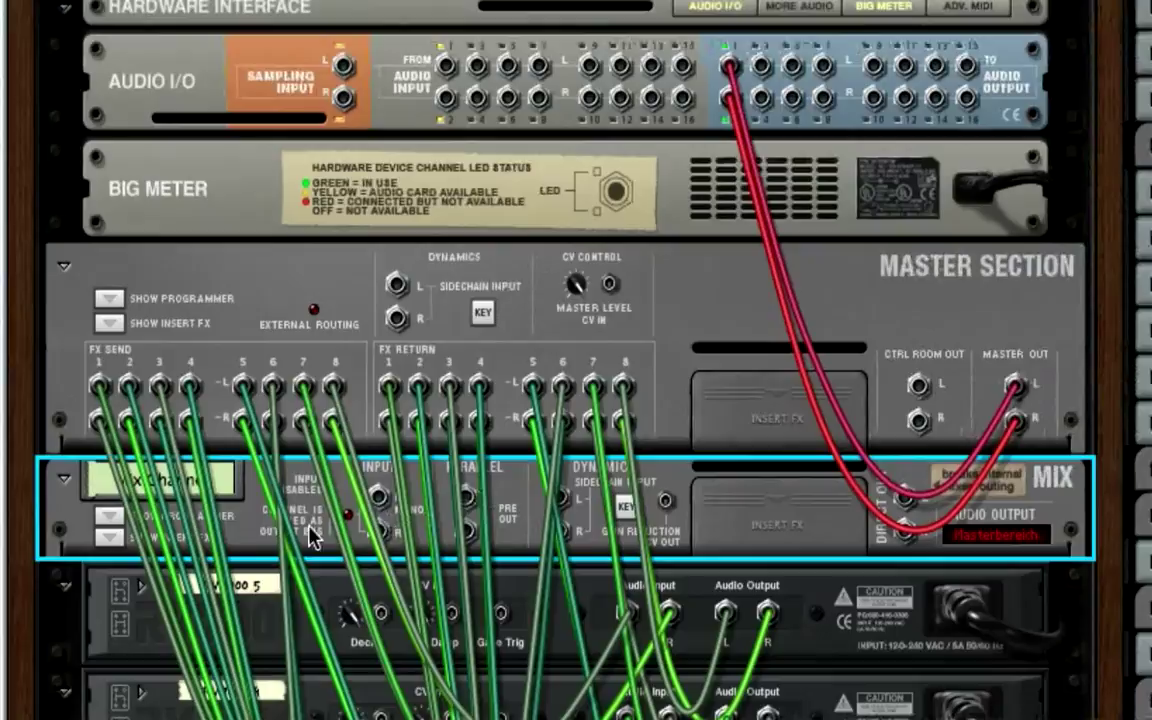
# Make the patch cables semi-transparent and show the Mix Channel's Insert FX section.
pyautogui.press('l')
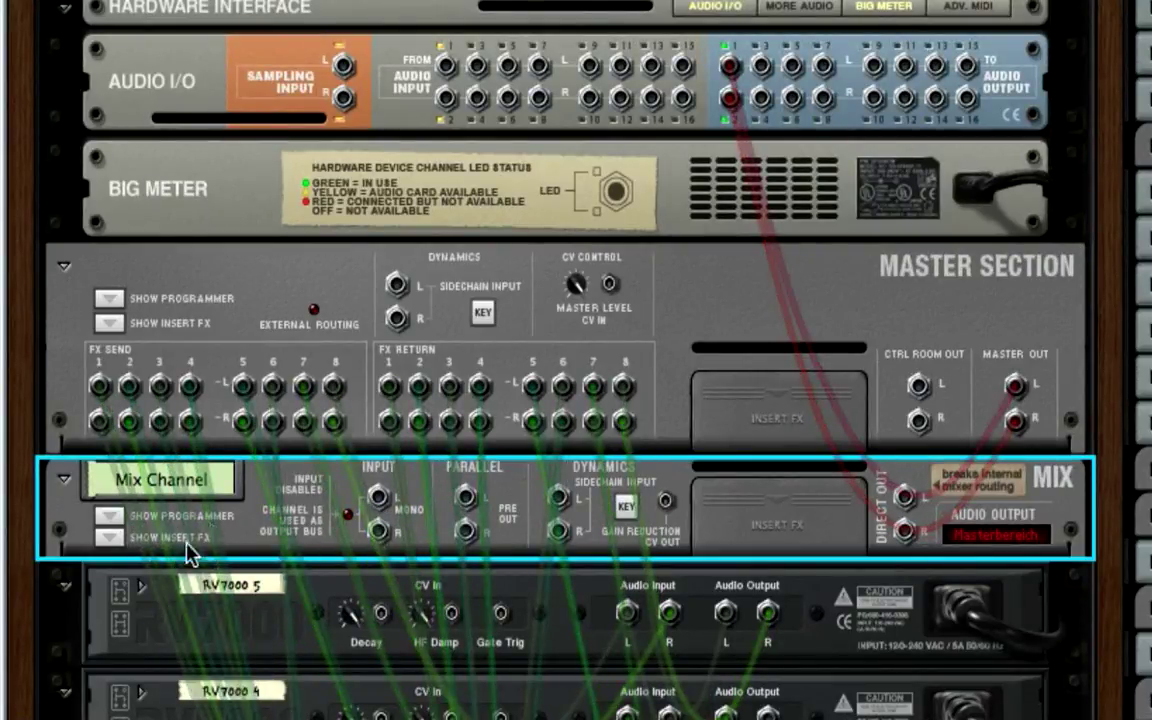
pyautogui.click(110, 537)
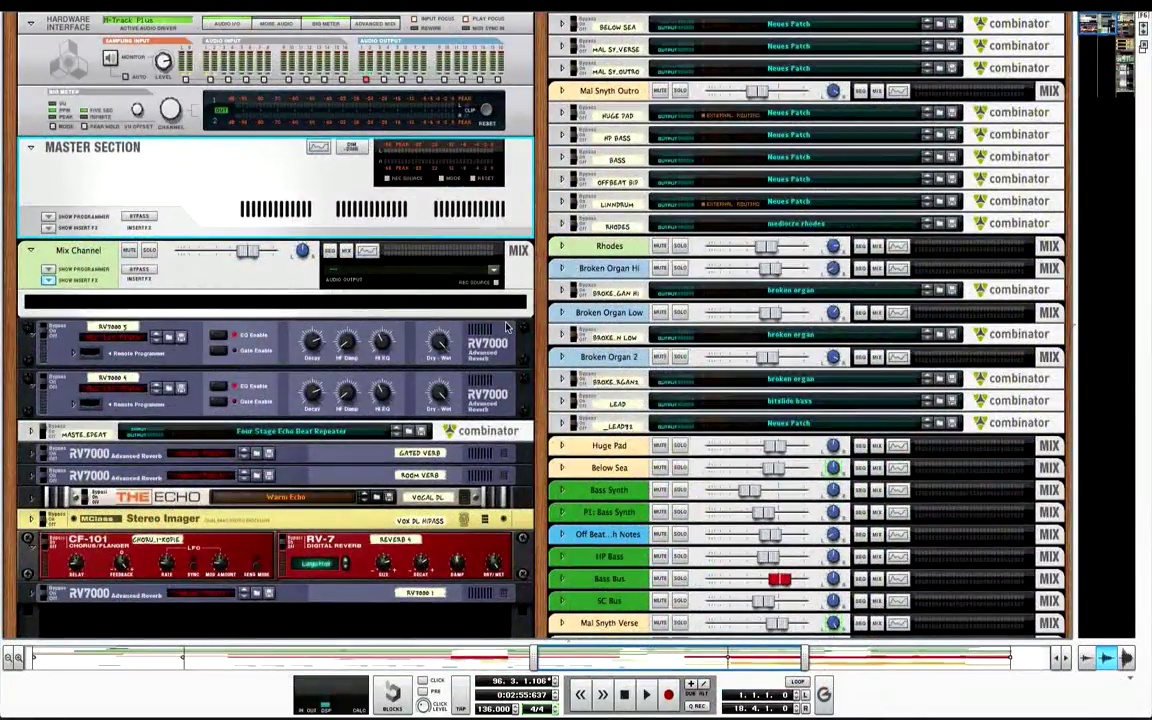
# In the Mixer, move the new channel strip to the end and colour it red.
pyautogui.press('F5')
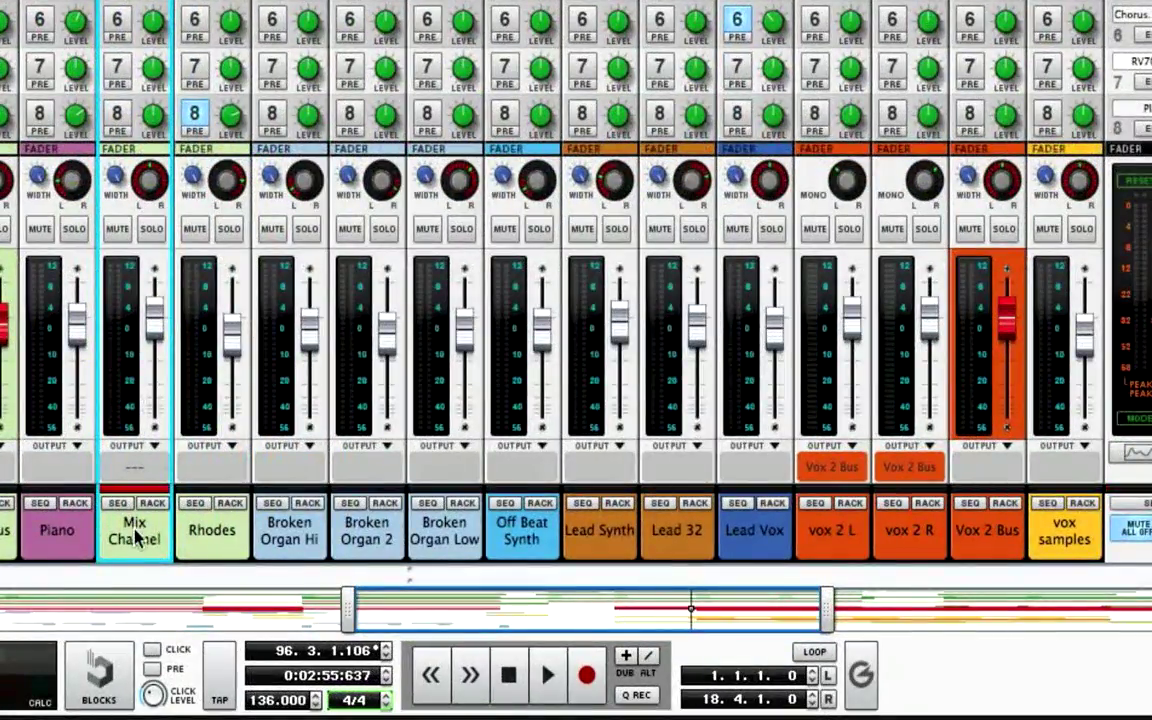
pyautogui.moveTo(130, 485)
pyautogui.mouseDown()
pyautogui.moveTo(437, 518)
pyautogui.moveTo(1052, 527)
pyautogui.mouseUp()
pyautogui.rightClick(790, 528)
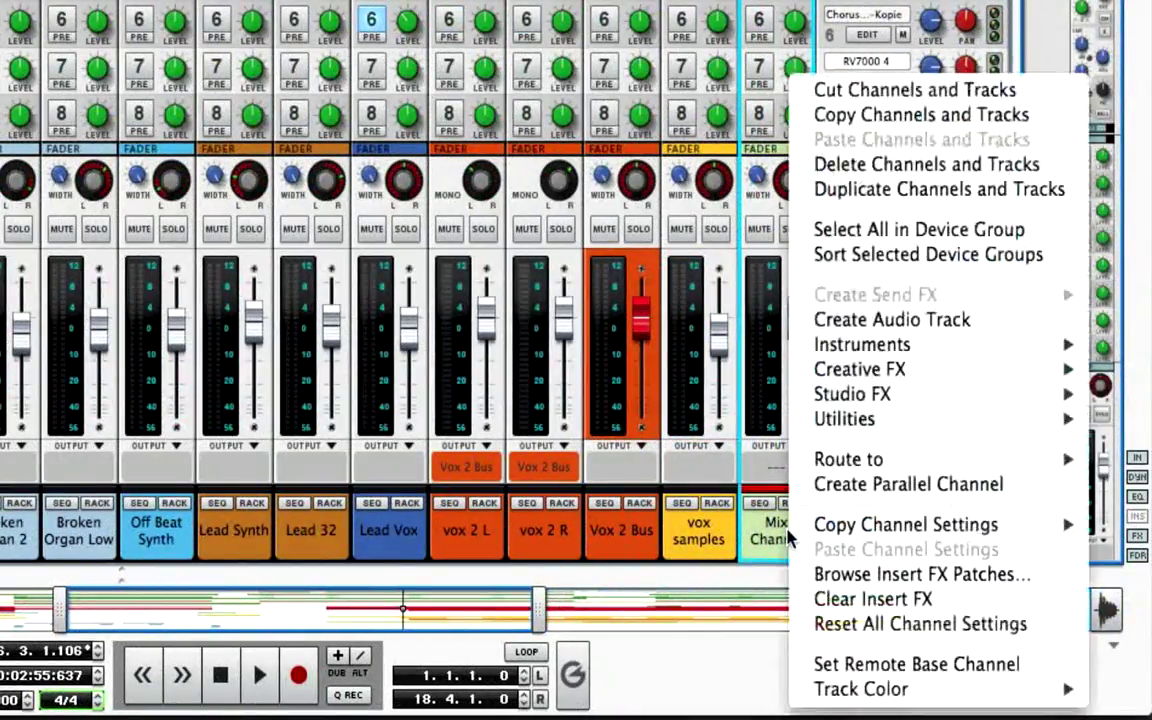
pyautogui.moveTo(937, 689)
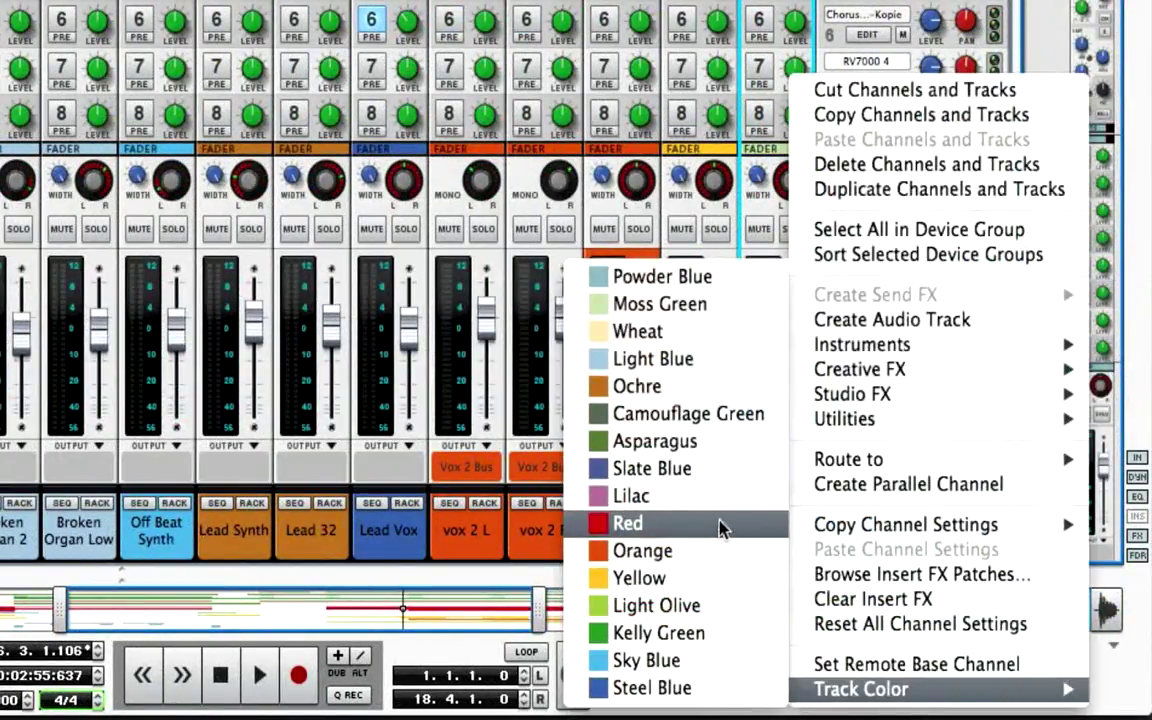
pyautogui.click(722, 528)
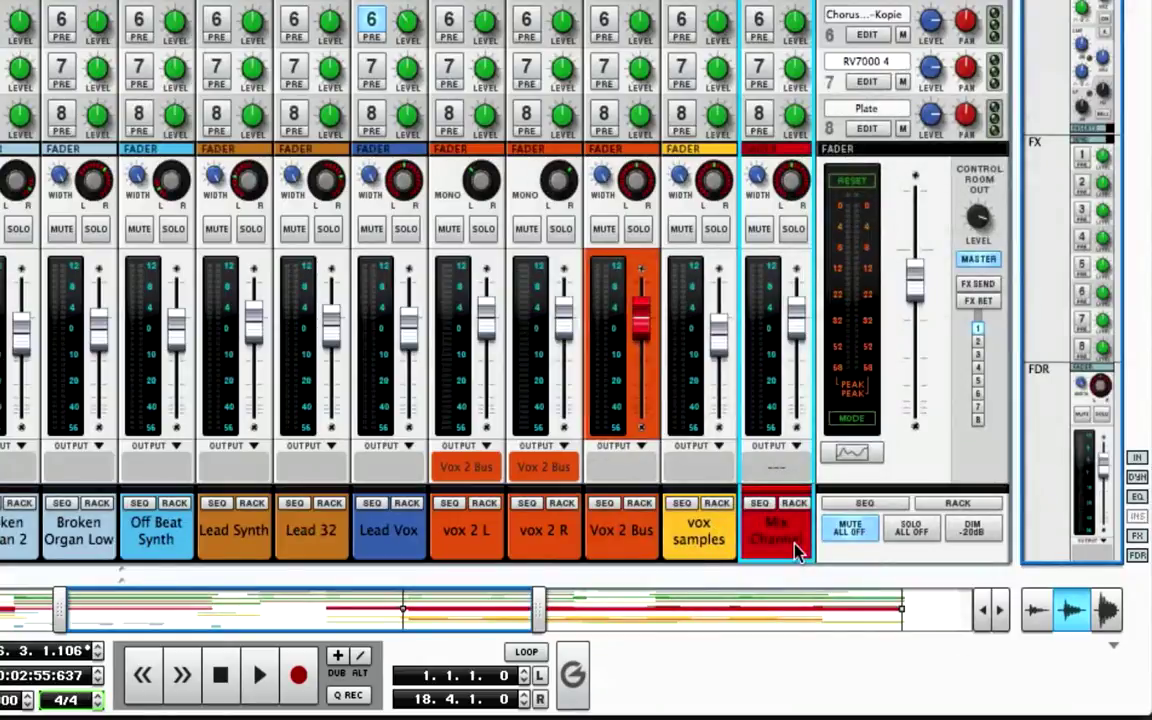
# Rename the channel strip to 'Mono Mix'.
pyautogui.doubleClick(797, 553)
pyautogui.write('Mono')
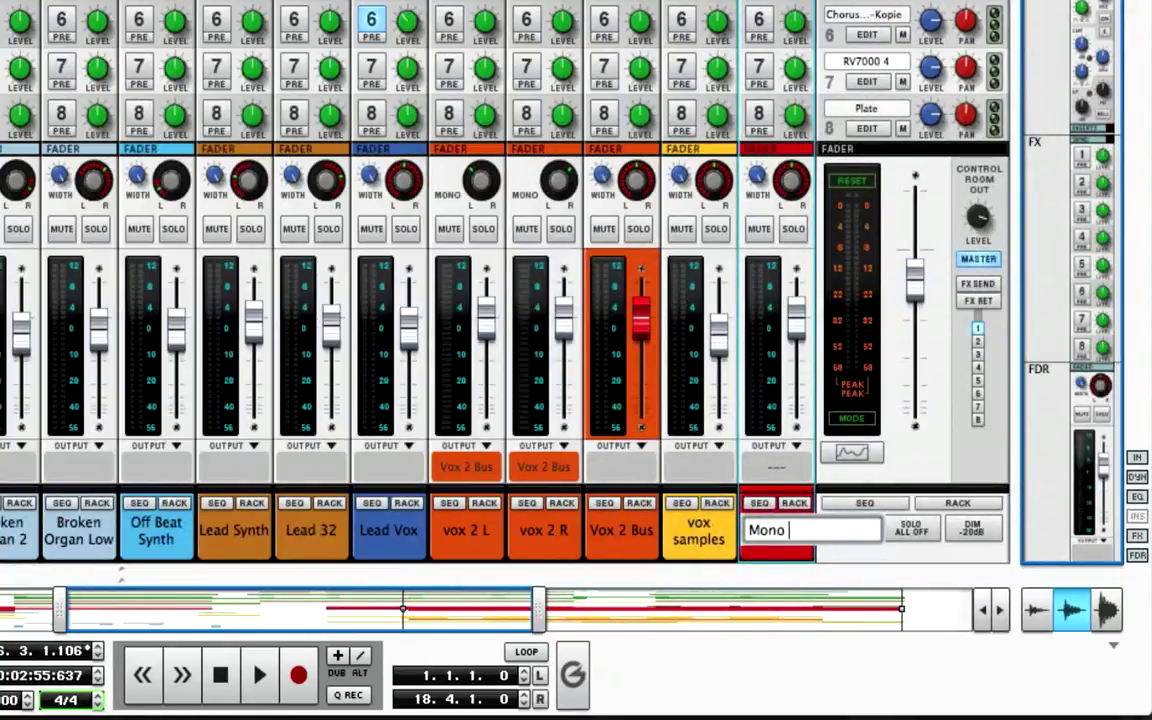
pyautogui.write('ix')
pyautogui.press('Return')
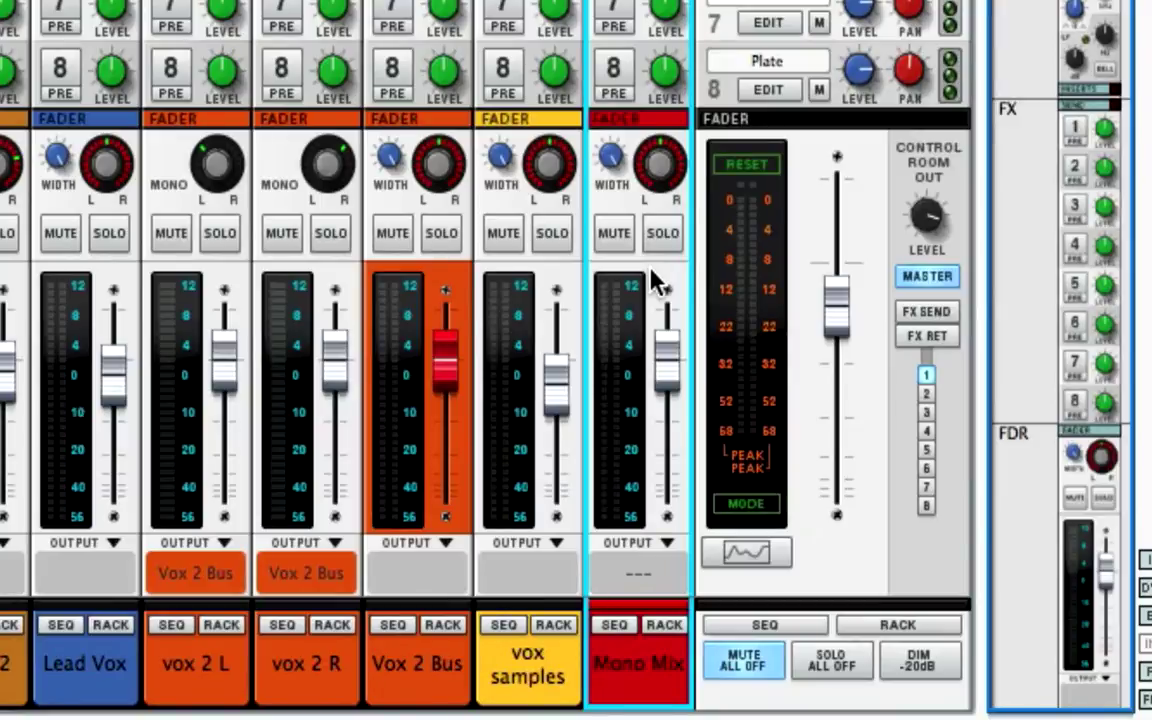
# Start playback and switch the master meter to VU, then back to peak.
pyautogui.press('space')
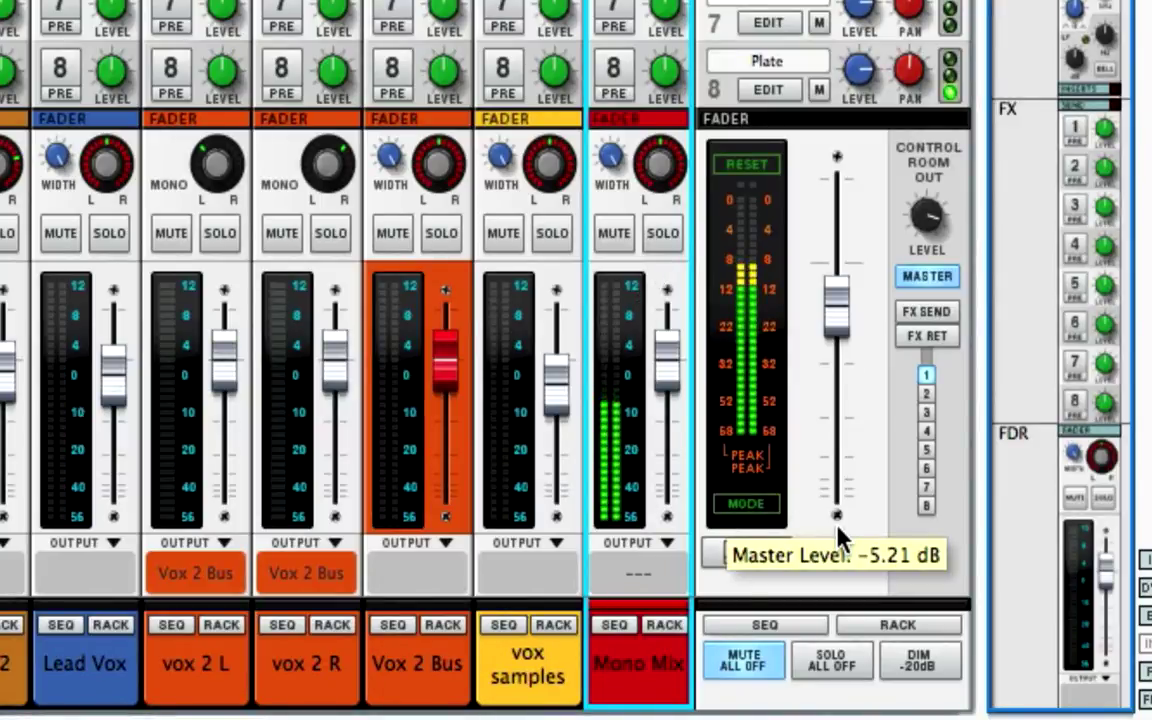
pyautogui.moveTo(838, 520)
pyautogui.click(750, 505)
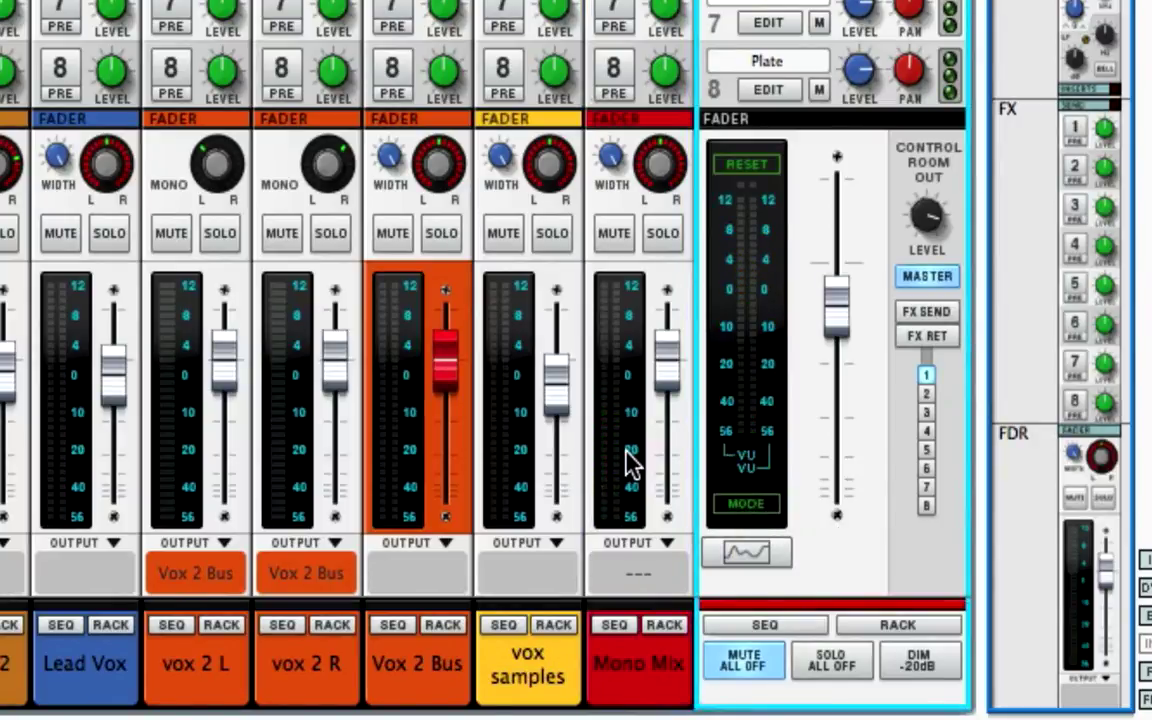
pyautogui.click(750, 505)
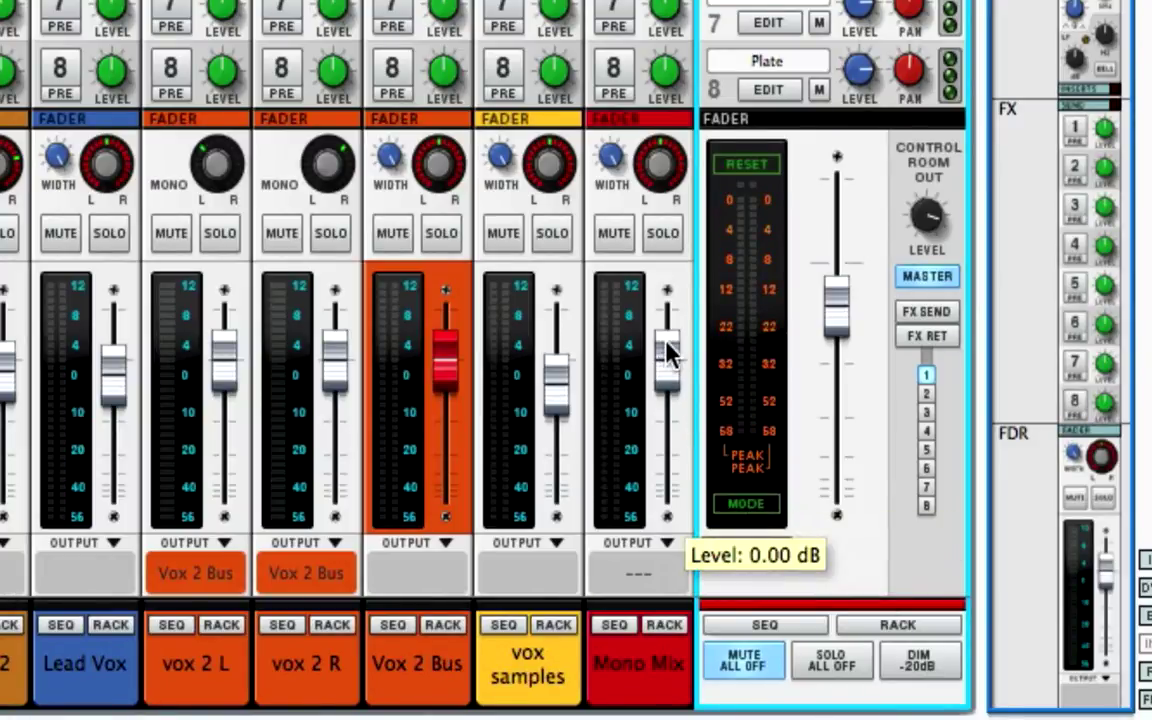
pyautogui.moveTo(610, 156)
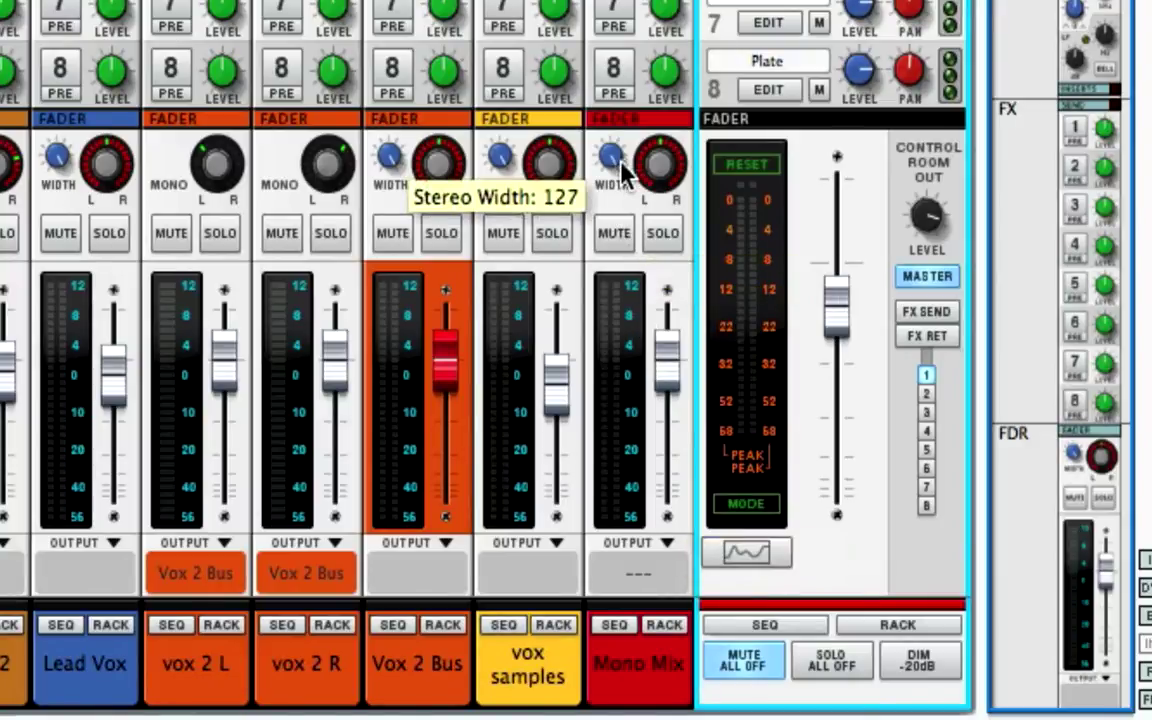
# Set Mono Mix width to 0, raise the Control Room Out level, and sweep the pan left and right.
pyautogui.moveTo(617, 172); pyautogui.dragTo(587, 312)
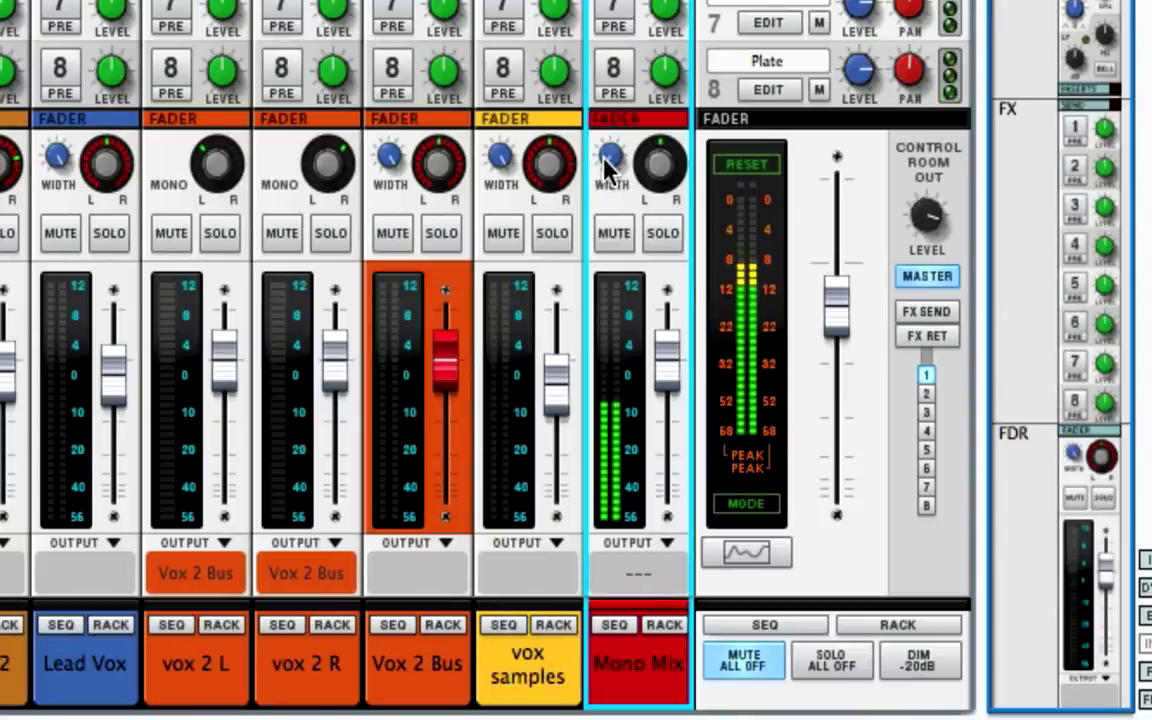
pyautogui.moveTo(658, 165)
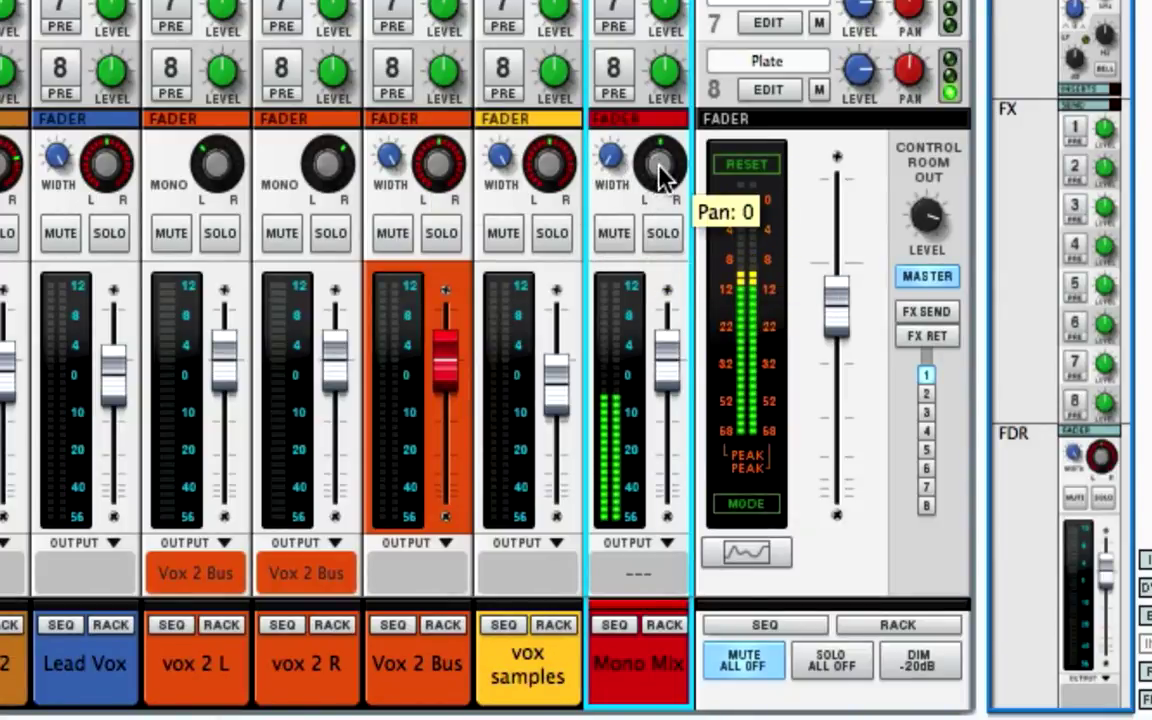
pyautogui.moveTo(645, 190); pyautogui.dragTo(645, 258)
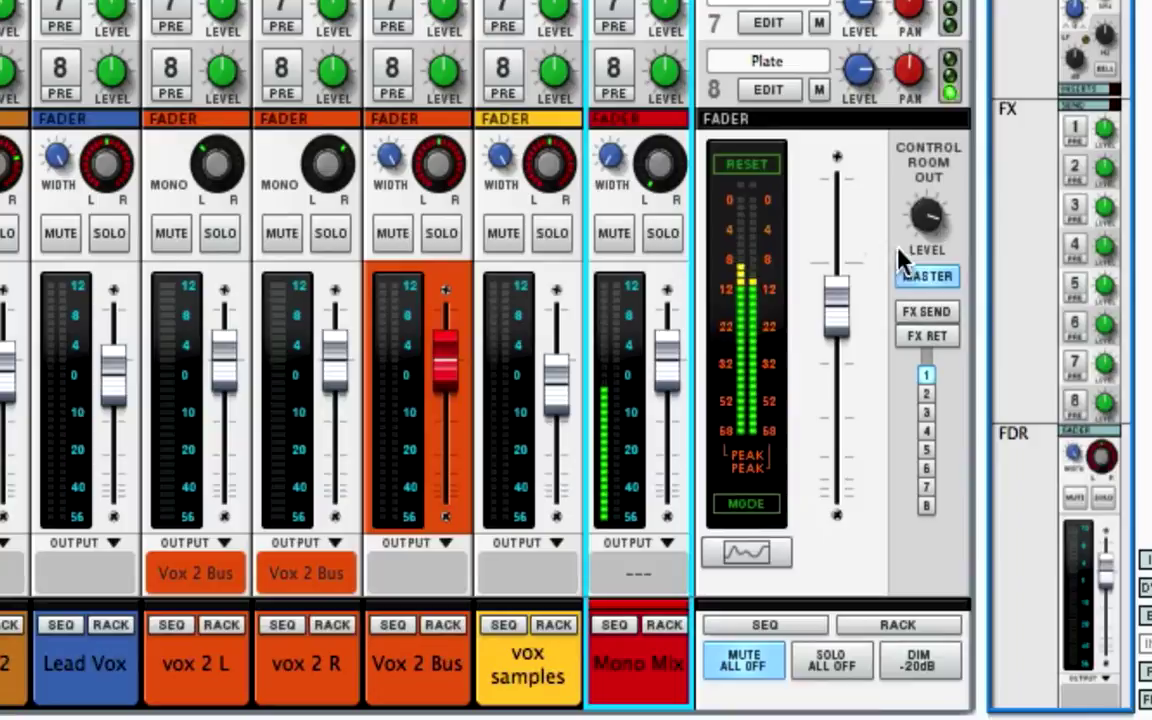
pyautogui.moveTo(925, 215); pyautogui.dragTo(926, 178)
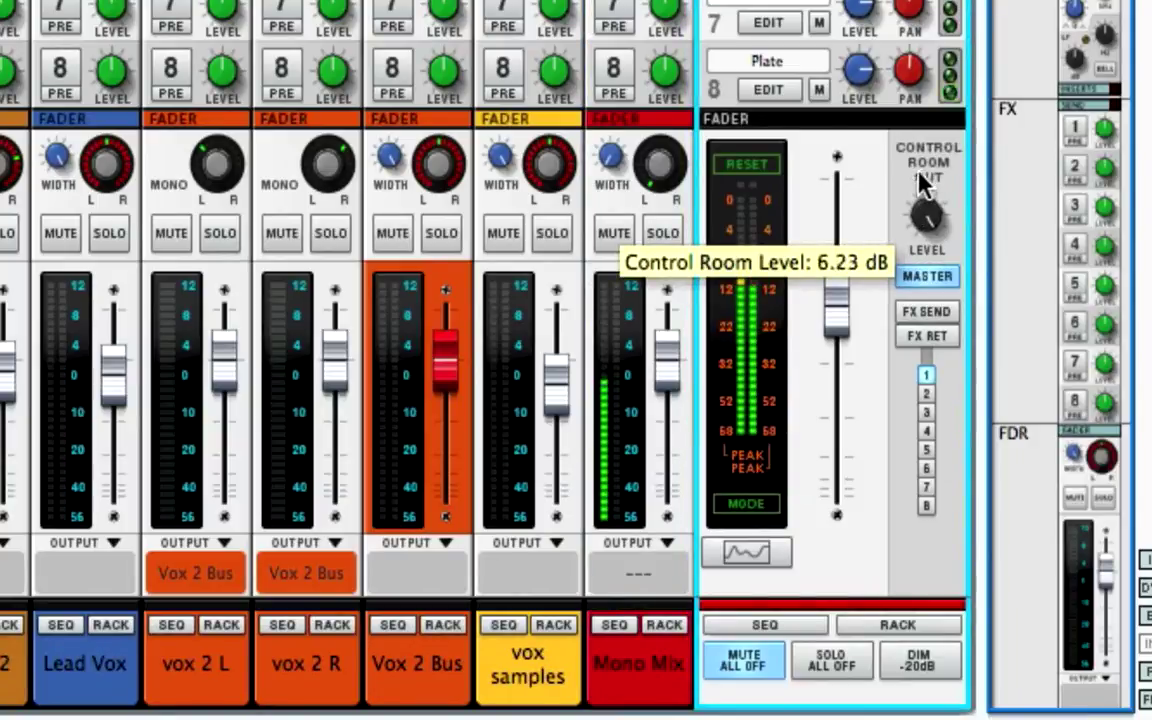
pyautogui.moveTo(662, 172); pyautogui.dragTo(630, 60)
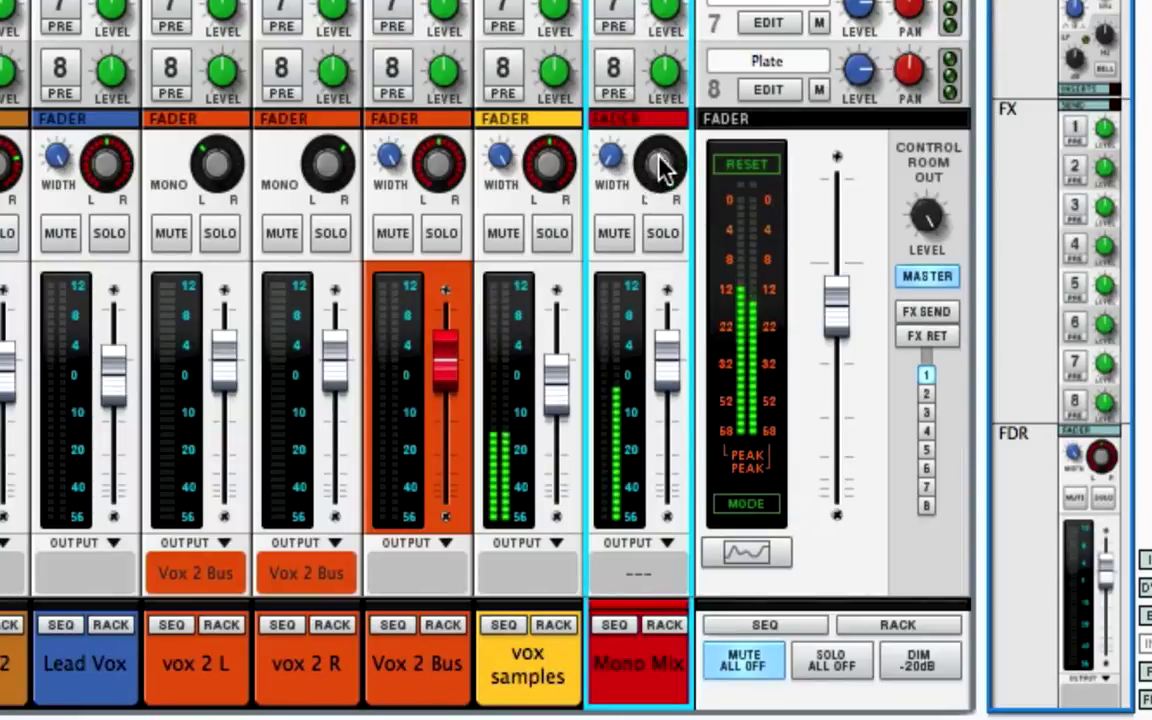
pyautogui.moveTo(660, 170)
pyautogui.mouseDown()
pyautogui.moveTo(663, 239)
pyautogui.moveTo(646, 280)
pyautogui.moveTo(658, 314)
pyautogui.mouseUp()
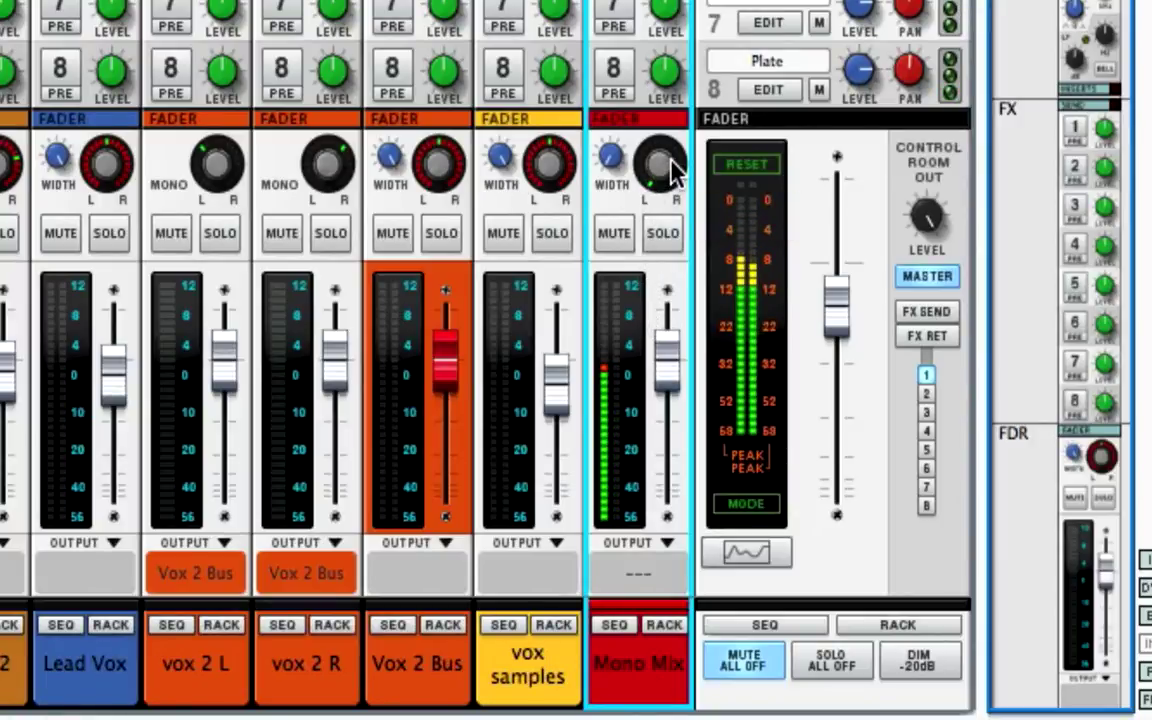
# Centre the Mono Mix pan, bring width back down to 0, and reset the level to 0 dB.
pyautogui.moveTo(656, 165); pyautogui.dragTo(648, 80)
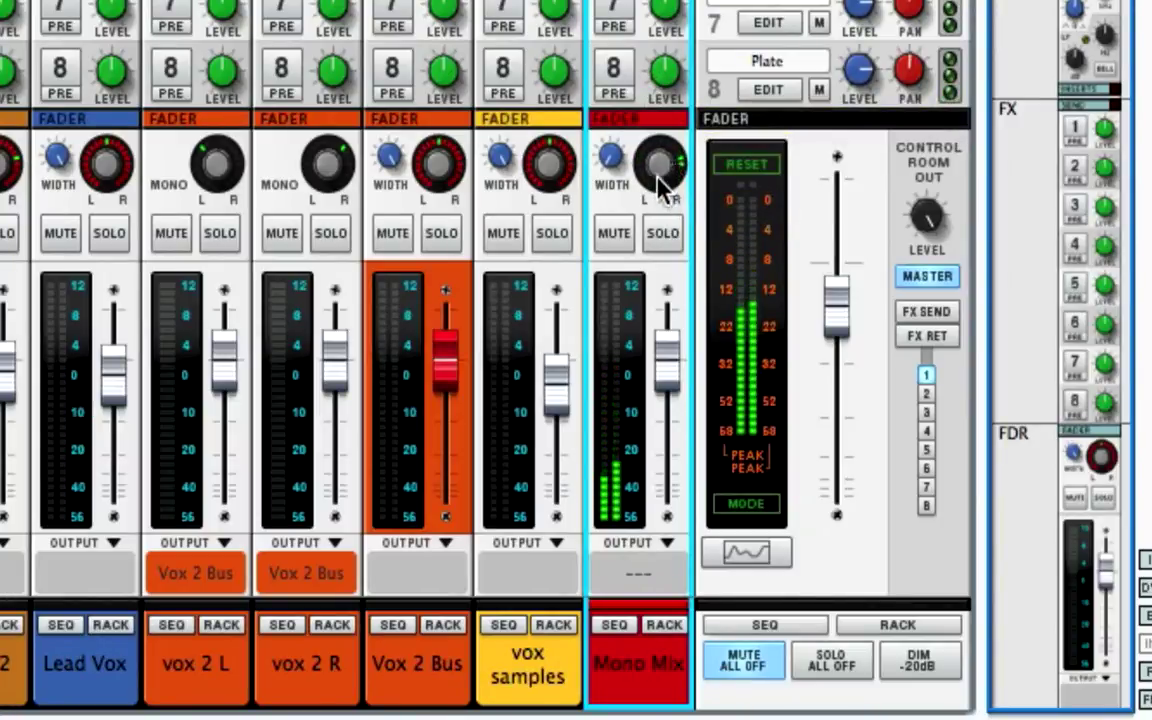
pyautogui.moveTo(659, 165)
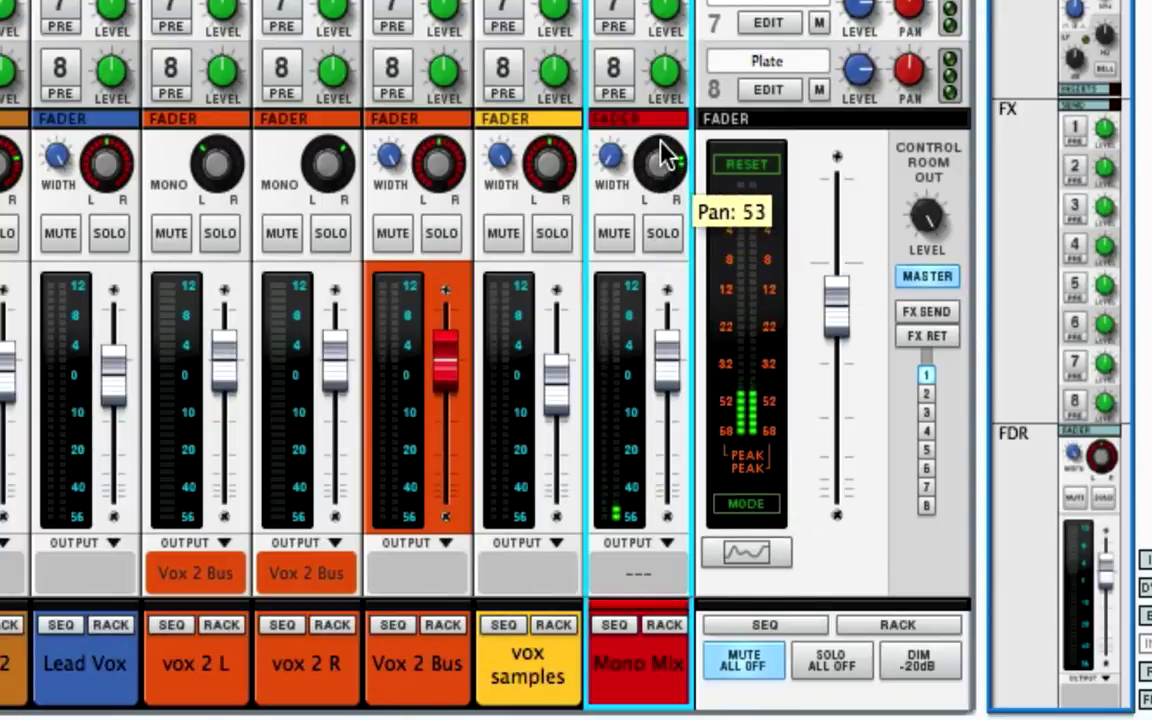
pyautogui.keyDown('ctrl'); pyautogui.click(660, 157); pyautogui.keyUp('ctrl')
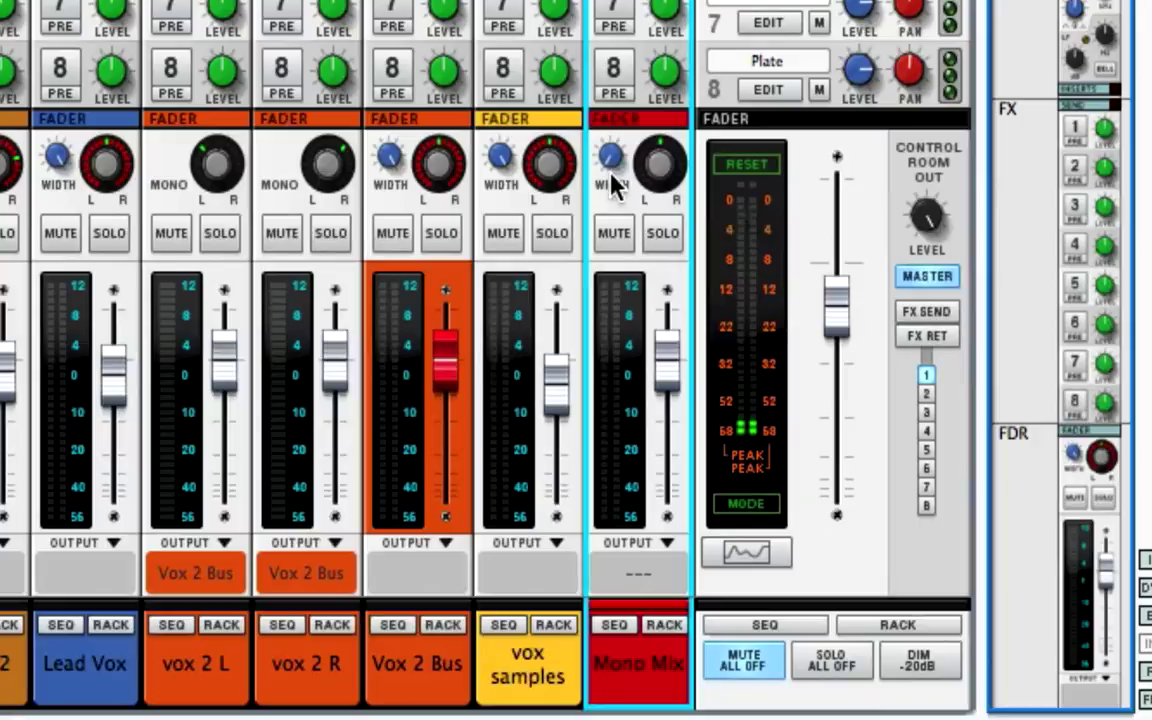
pyautogui.keyDown('ctrl'); pyautogui.click(611, 155); pyautogui.keyUp('ctrl')
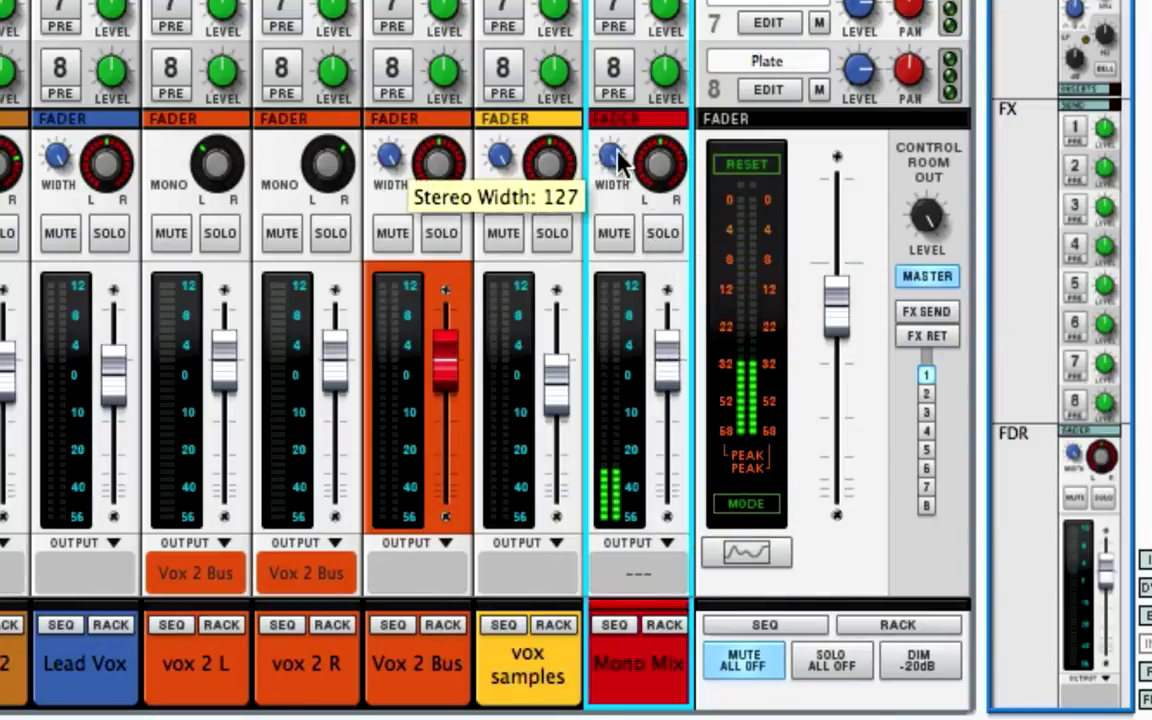
pyautogui.moveTo(610, 175); pyautogui.dragTo(604, 474)
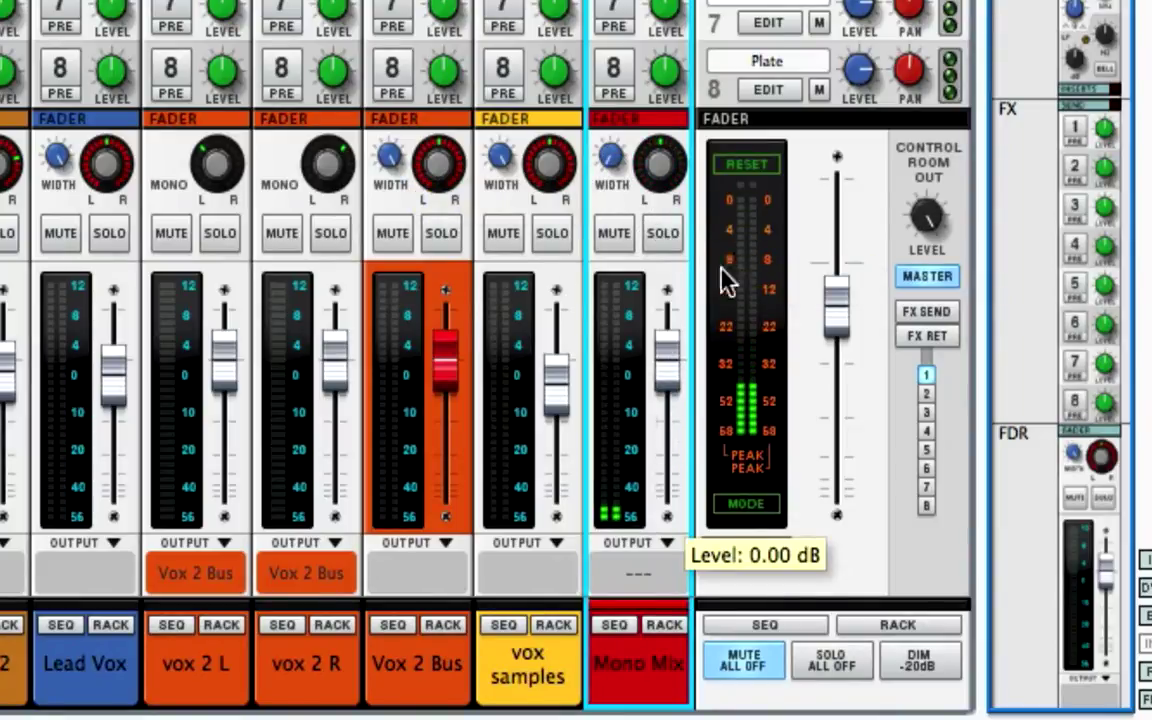
pyautogui.moveTo(664, 368)
pyautogui.mouseDown()
pyautogui.moveTo(677, 393)
pyautogui.moveTo(677, 336)
pyautogui.mouseUp()
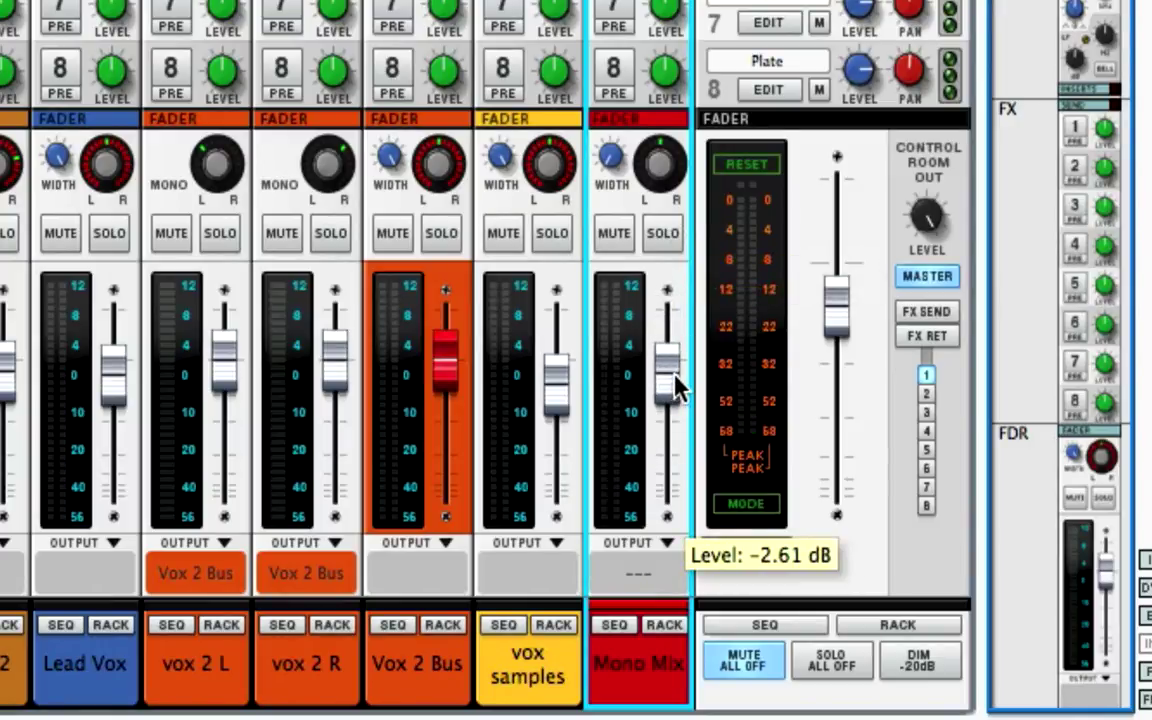
pyautogui.keyDown('ctrl'); pyautogui.click(676, 384); pyautogui.keyUp('ctrl')
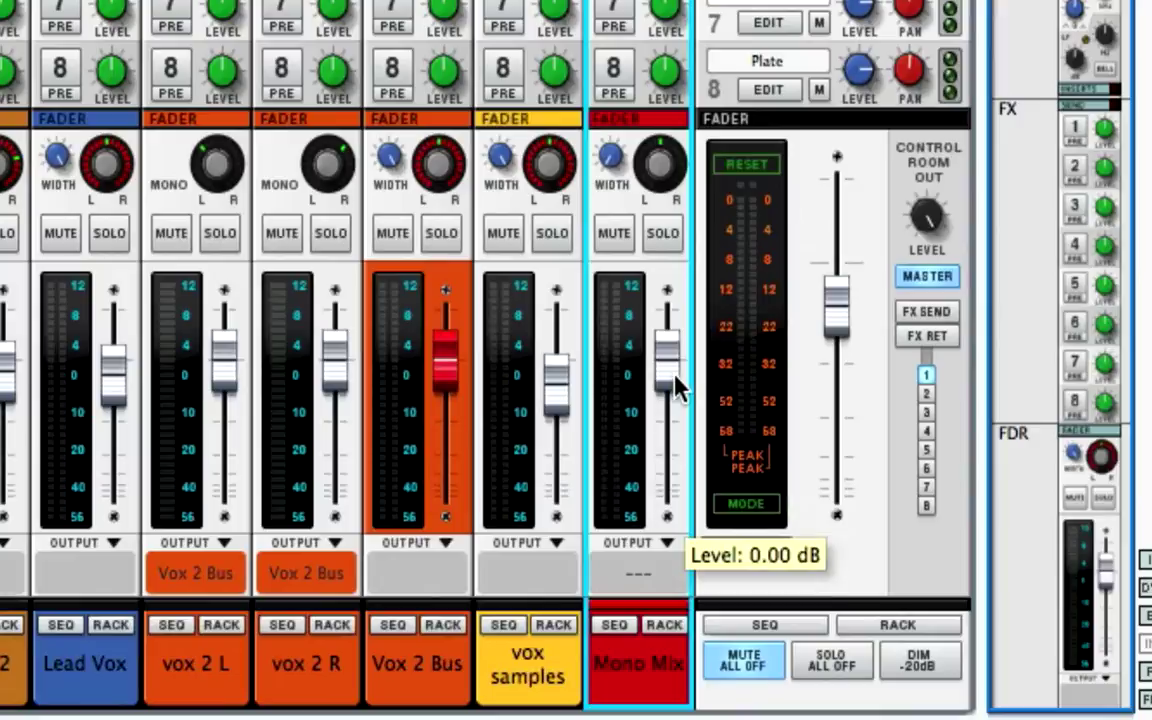